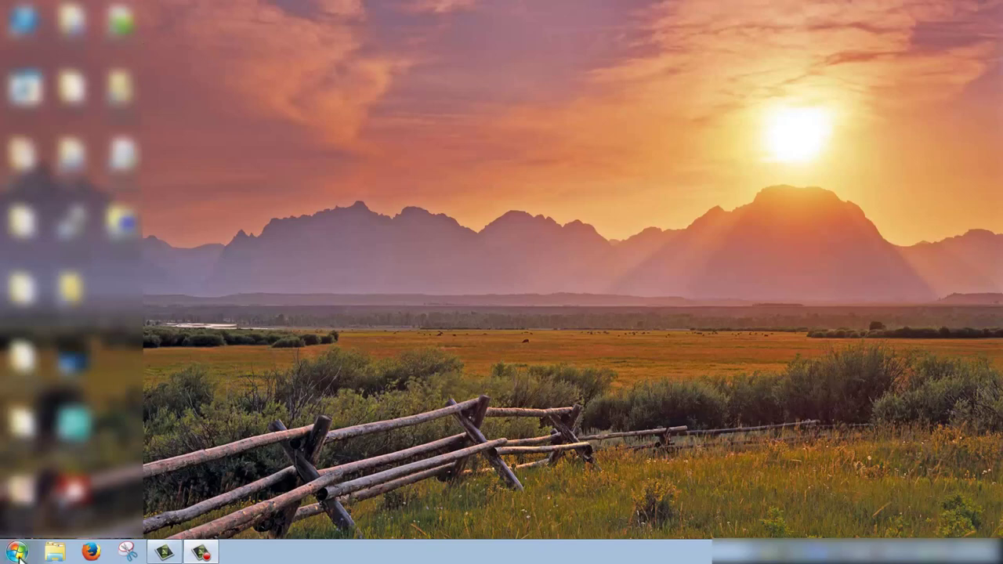
# Launch Setup Dropcam (Windows).exe from the Setup Dropcam (E:) removable drive
pyautogui.click(18, 551)
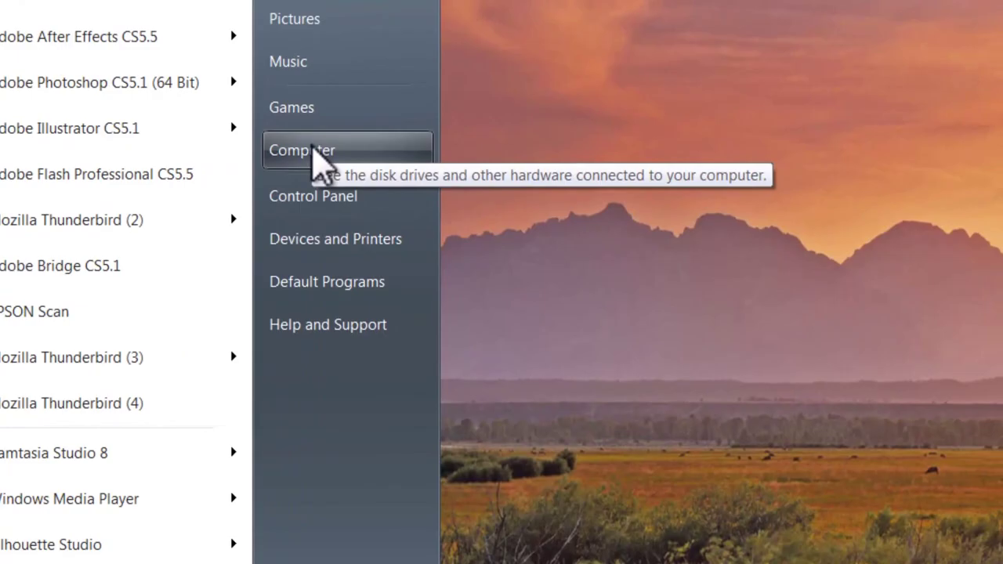
pyautogui.click(384, 151)
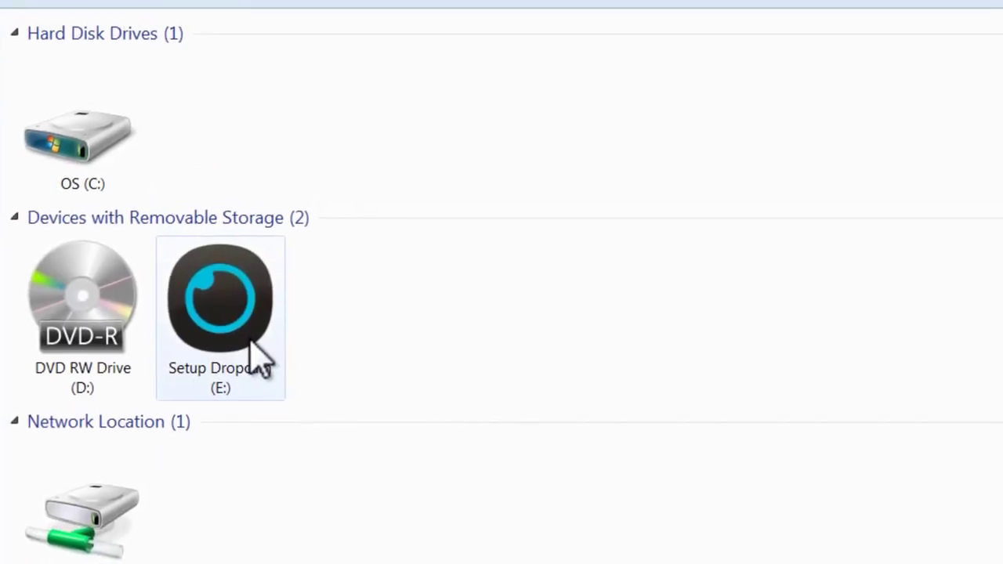
pyautogui.doubleClick(253, 362)
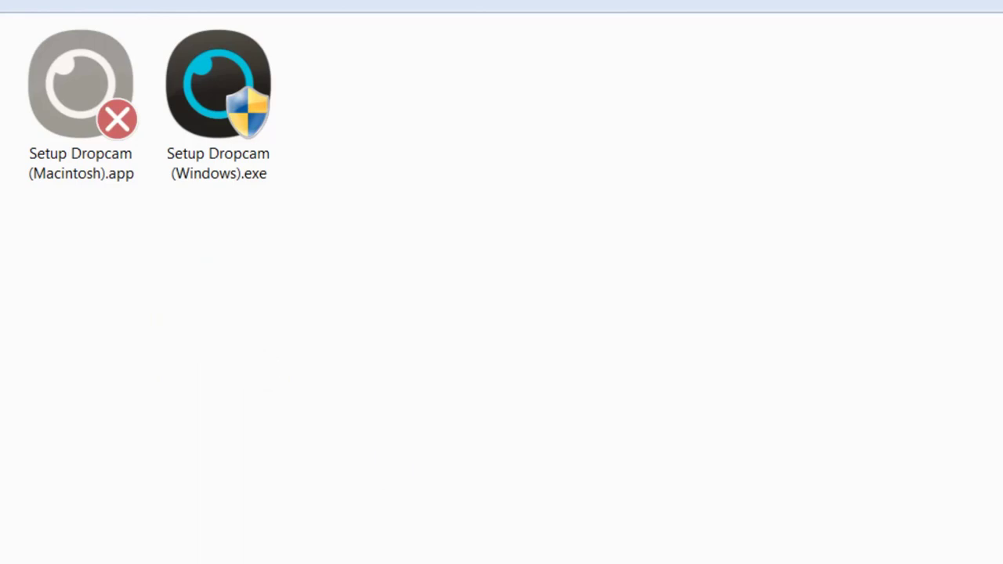
pyautogui.click(205, 76)
pyautogui.doubleClick(206, 75)
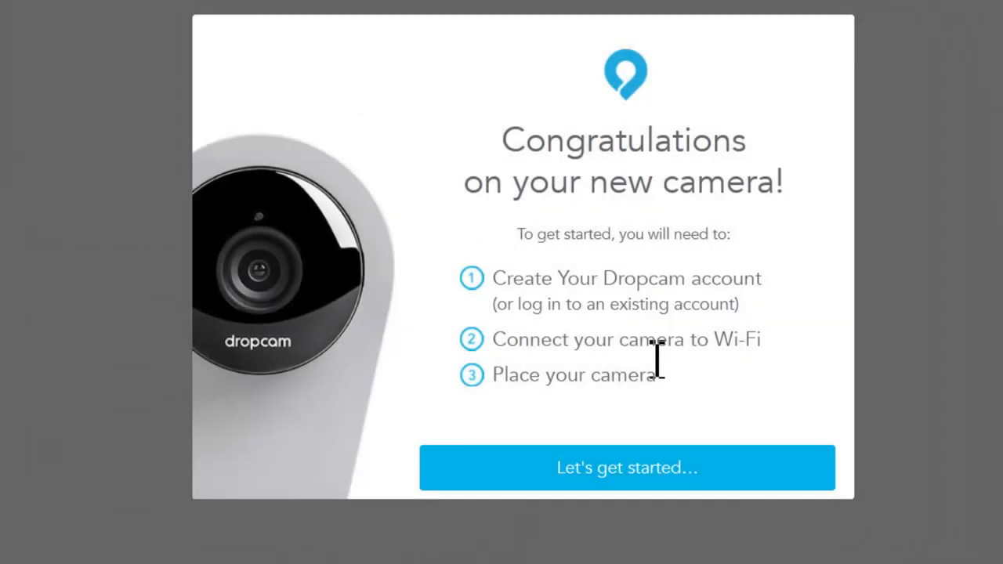
# Start the camera setup and log in to the existing Dropcam account with the prefilled credentials
pyautogui.click(670, 470)
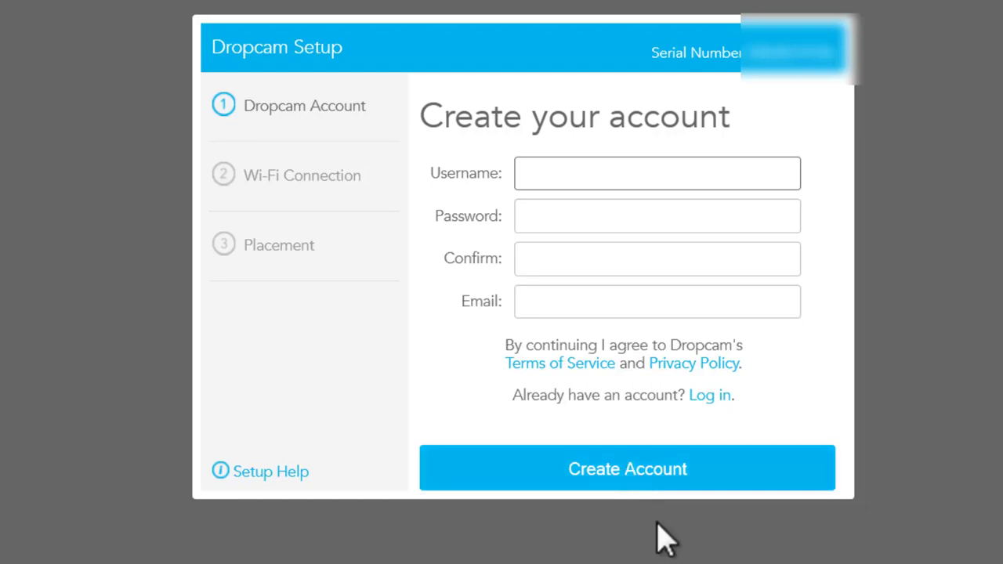
pyautogui.click(726, 401)
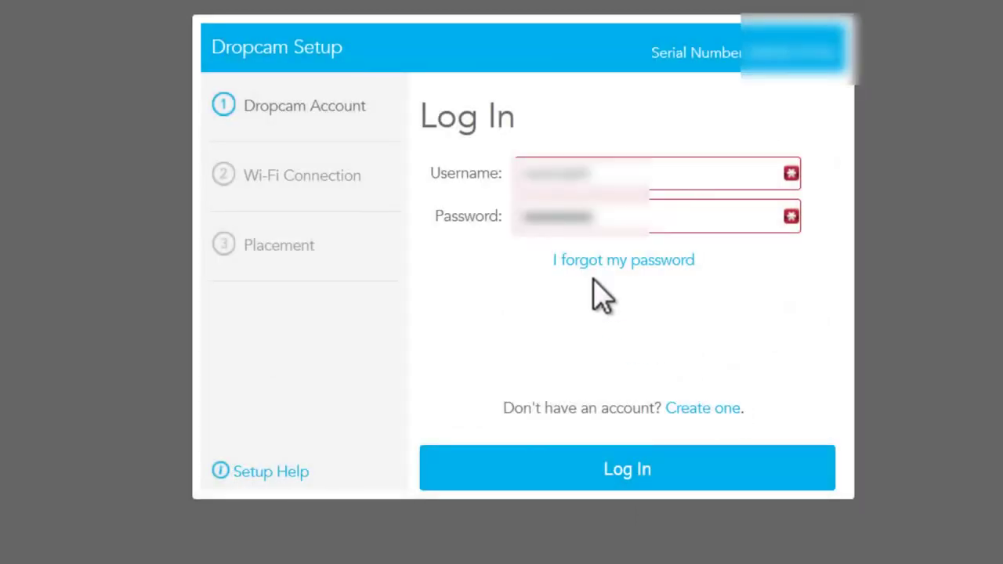
pyautogui.click(608, 470)
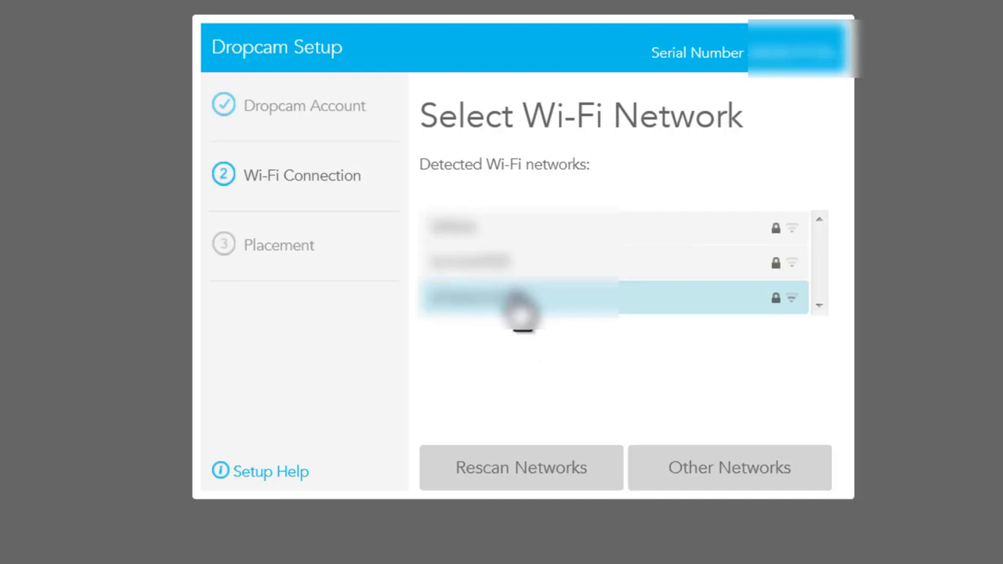
# Connect the camera to the third detected Wi-Fi network, replacing the prefilled text with the network password, and continue to camera placement
pyautogui.click(517, 301)
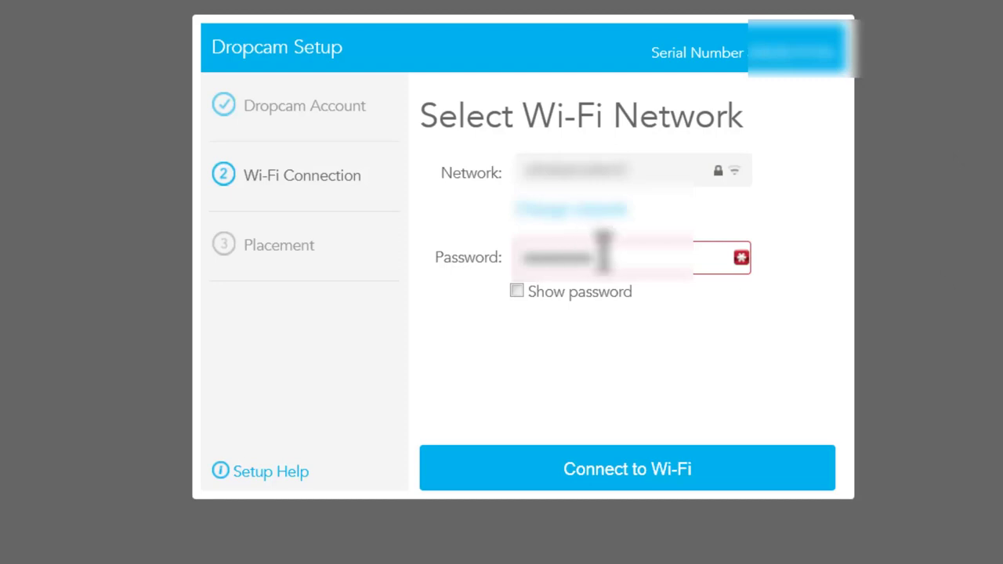
pyautogui.press('BackSpace')
pyautogui.press('BackSpace')
pyautogui.press('BackSpace')
pyautogui.press('BackSpace')
pyautogui.press('BackSpace')
pyautogui.press('BackSpace')
pyautogui.press('BackSpace')
pyautogui.press('BackSpace')
pyautogui.press('BackSpace')
pyautogui.press('BackSpace')
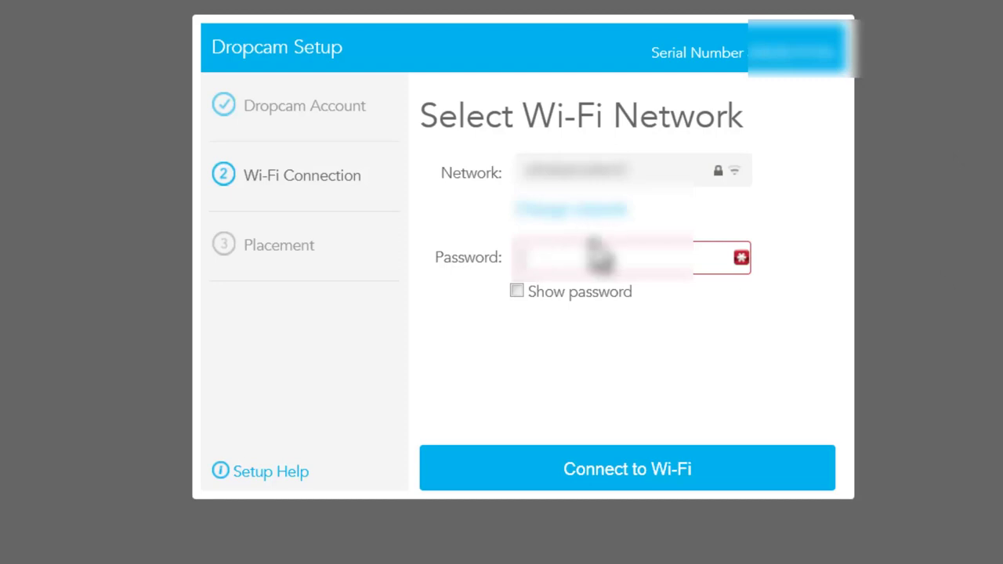
pyautogui.write('**********')
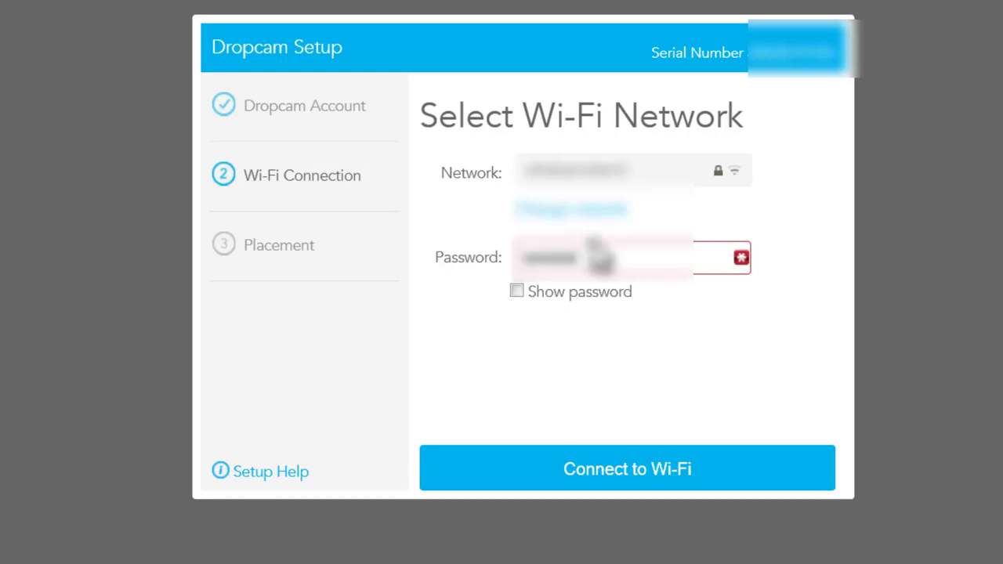
pyautogui.write('*****')
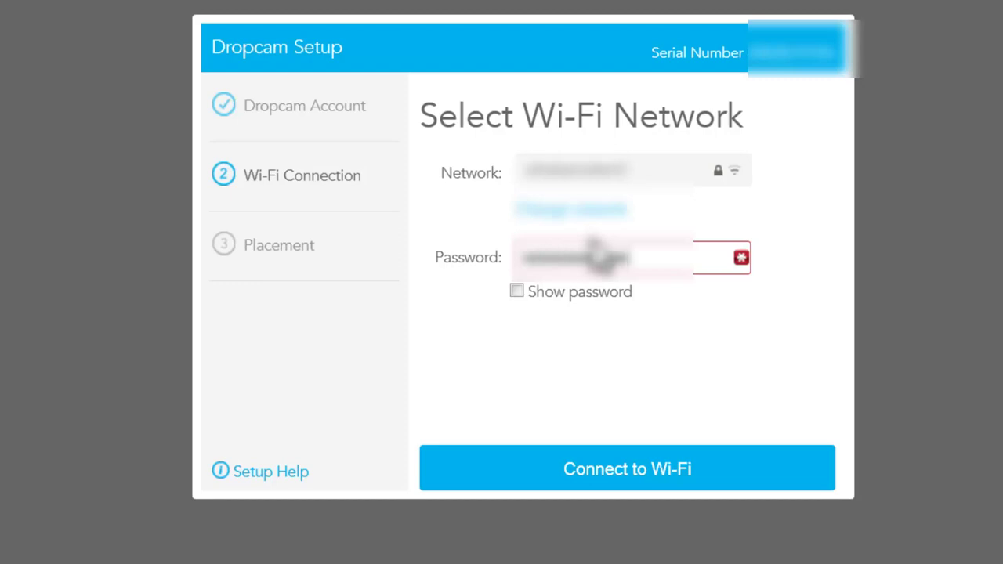
pyautogui.click(604, 490)
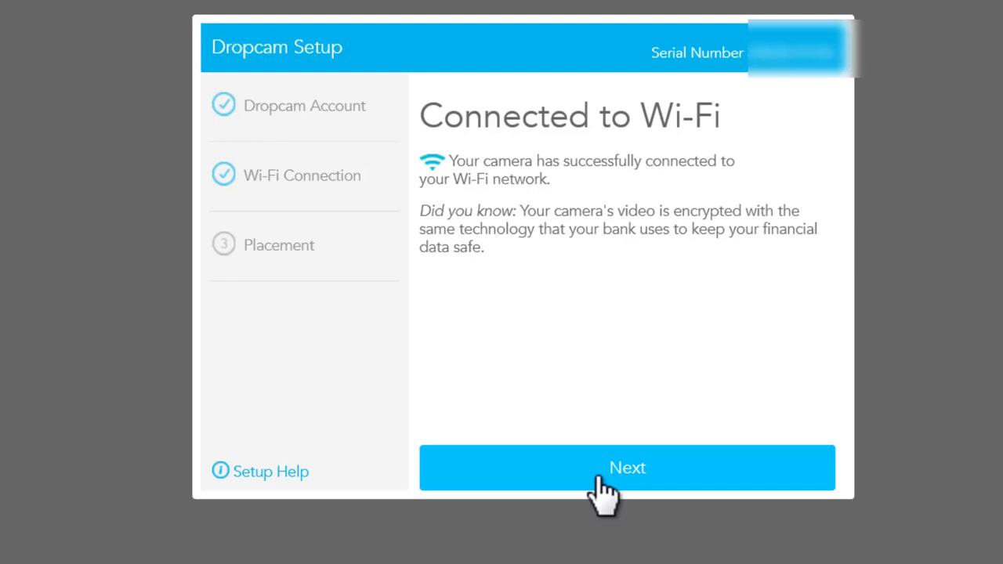
pyautogui.click(603, 482)
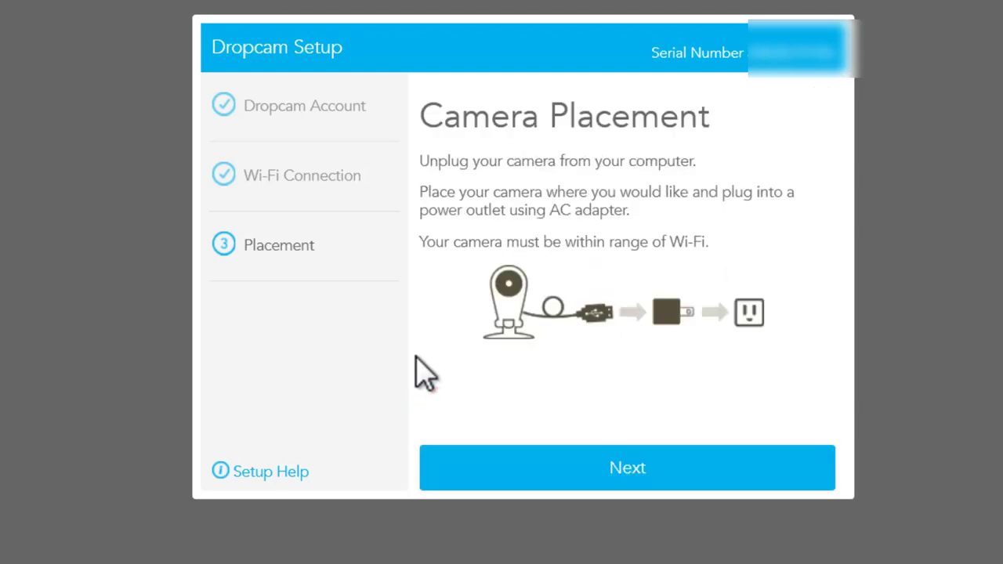
# Continue past camera placement, title the camera Entry and finish the setup to watch its video
pyautogui.click(584, 470)
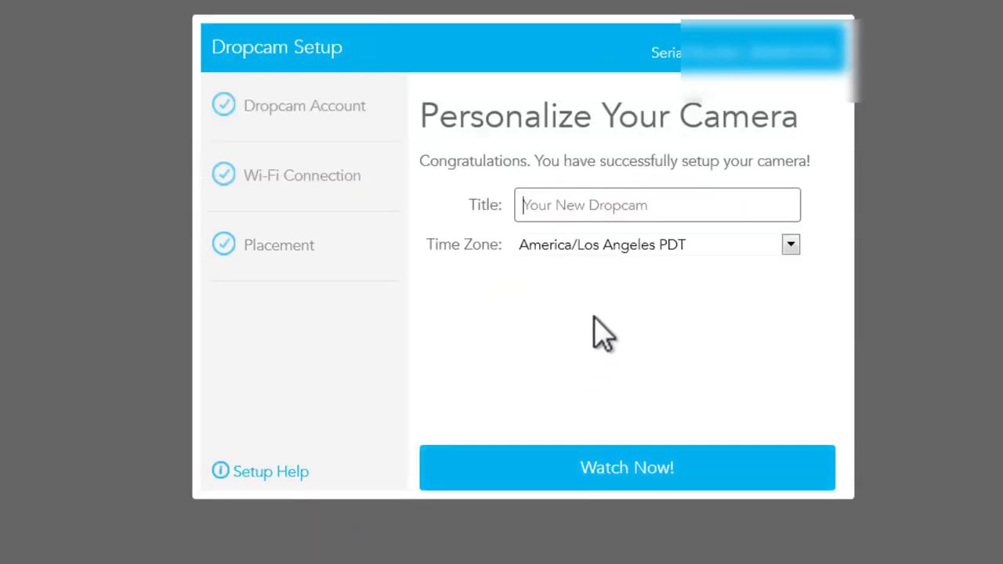
pyautogui.write('En')
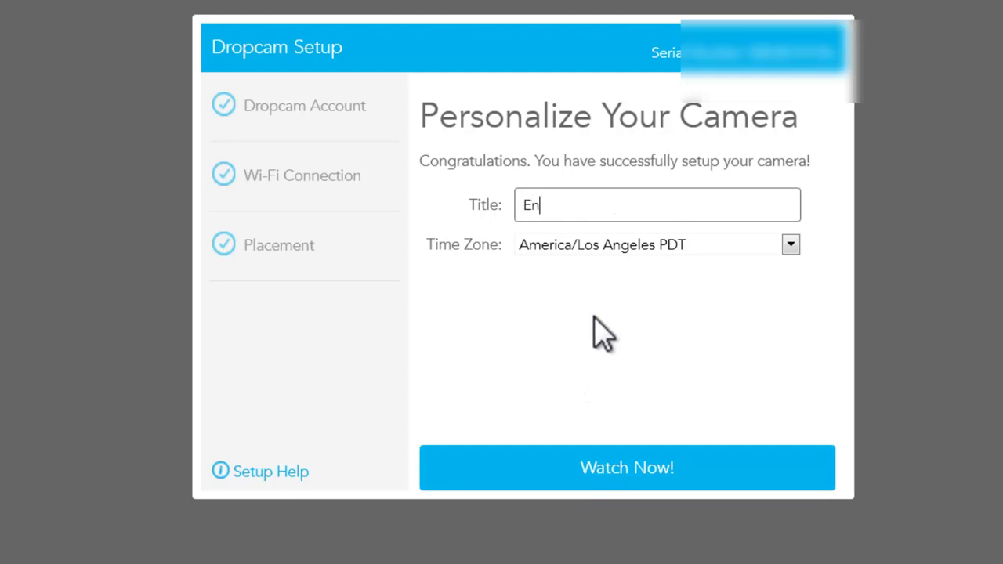
pyautogui.write('try')
pyautogui.click(662, 469)
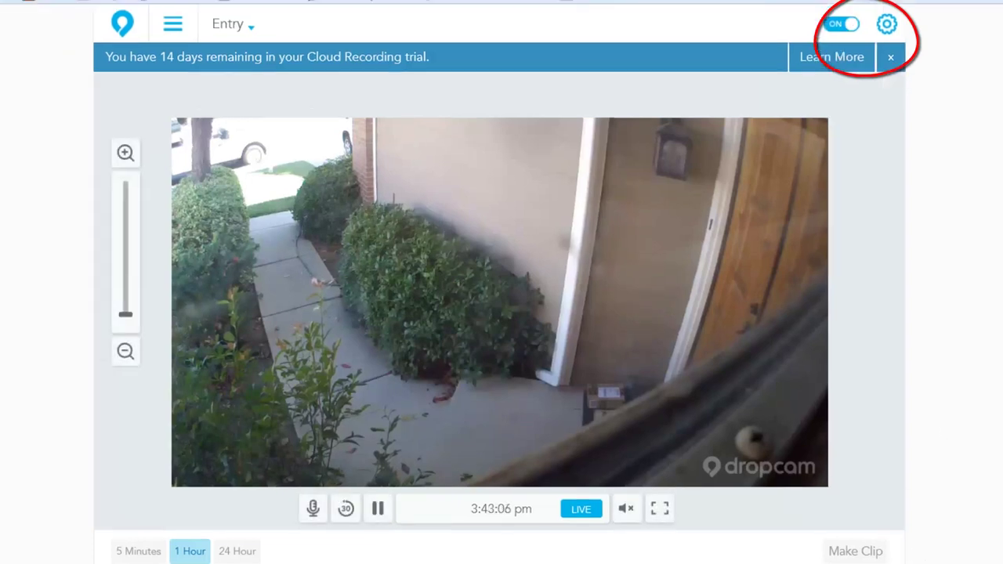
# In the camera's general settings, turn off the status light, automatic night vision and audio
pyautogui.click(883, 30)
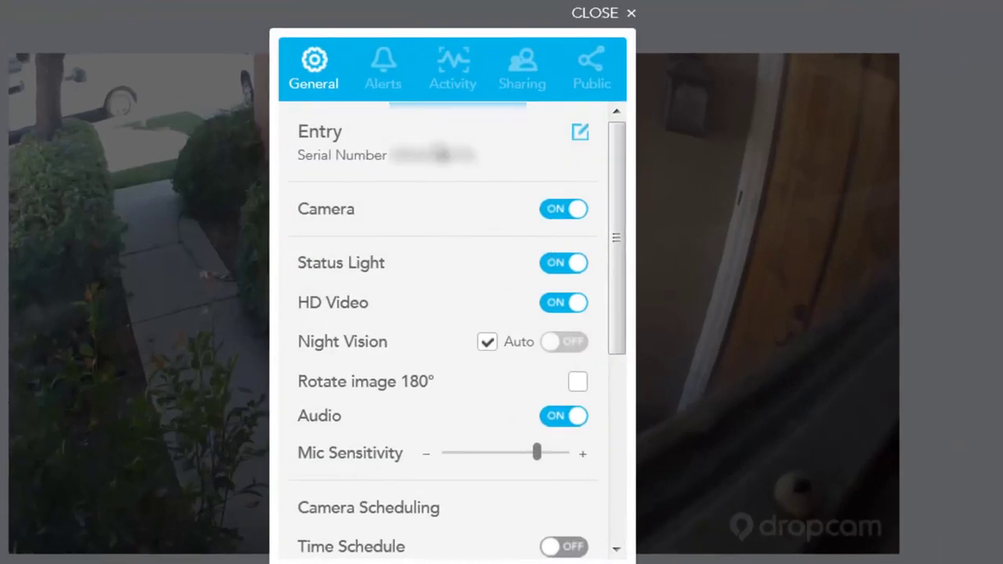
pyautogui.click(576, 272)
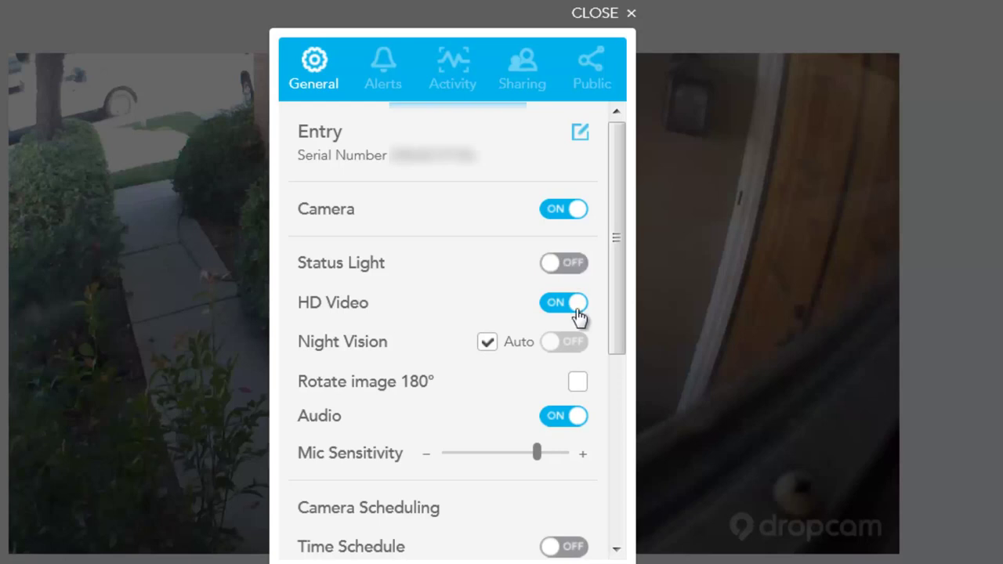
pyautogui.click(487, 344)
pyautogui.click(574, 417)
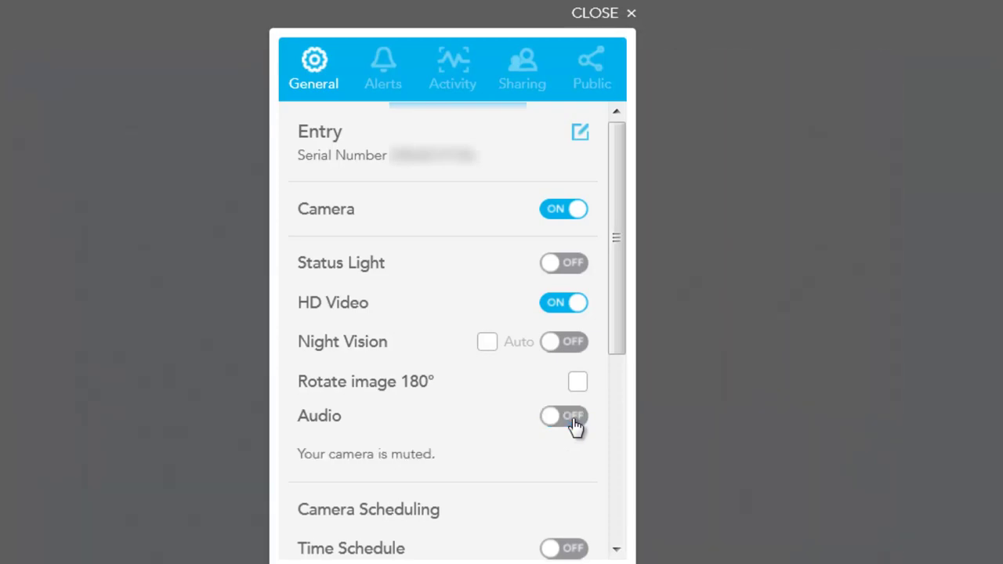
# Review the remaining general settings and the Alerts, Activity, Sharing and Public options, and close the camera settings
pyautogui.moveTo(616, 313); pyautogui.dragTo(596, 502)
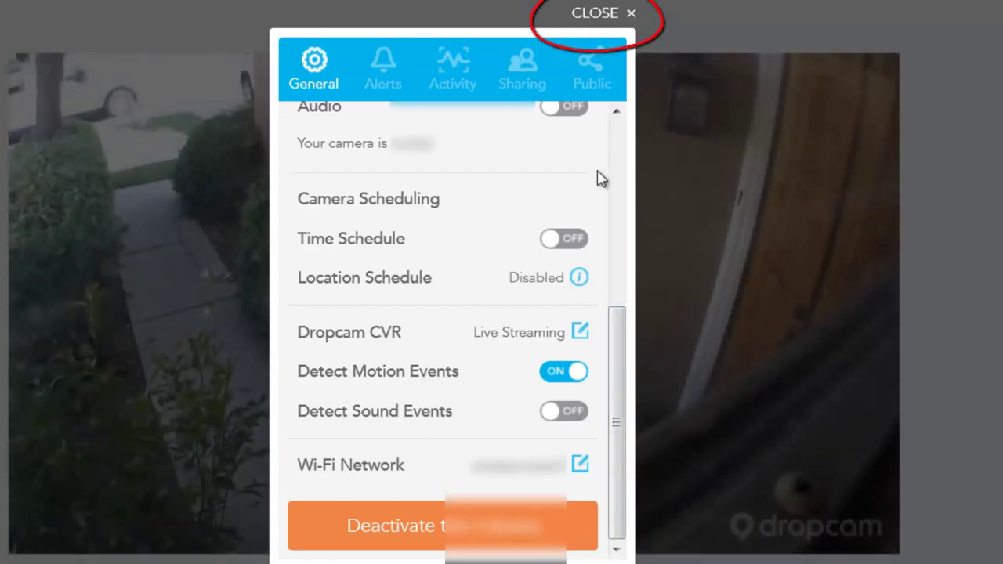
pyautogui.moveTo(622, 342); pyautogui.dragTo(633, 130)
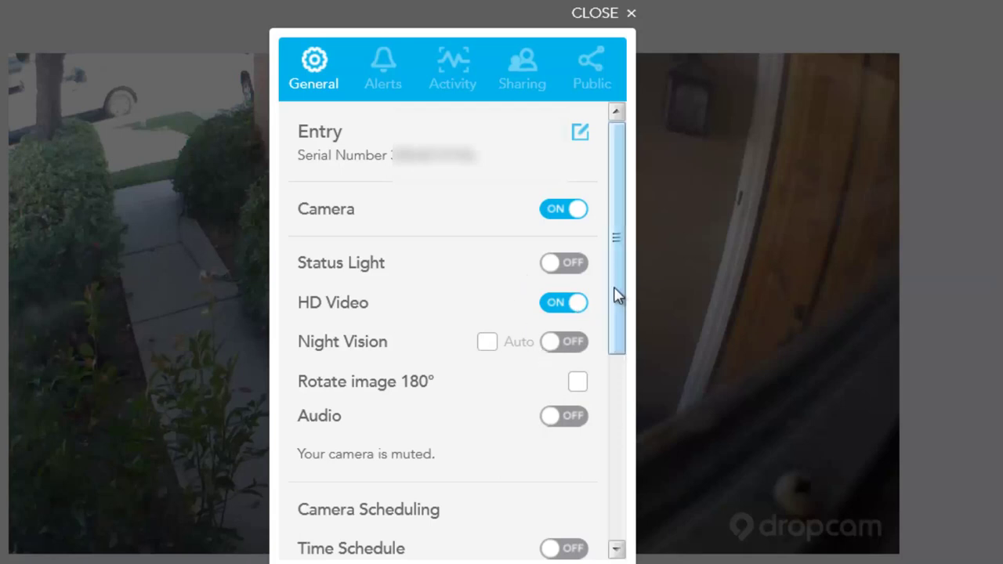
pyautogui.moveTo(616, 293); pyautogui.dragTo(593, 506)
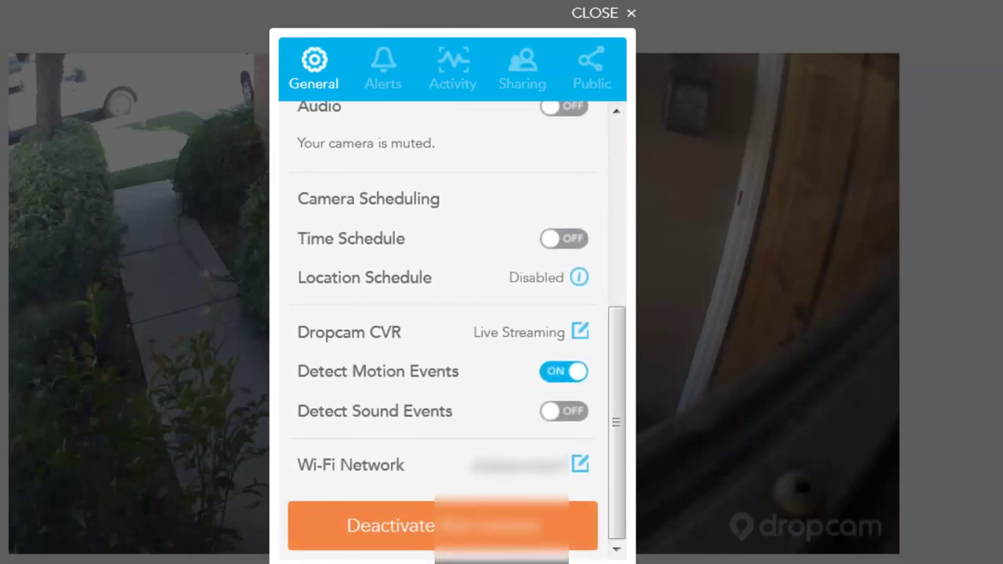
pyautogui.click(382, 93)
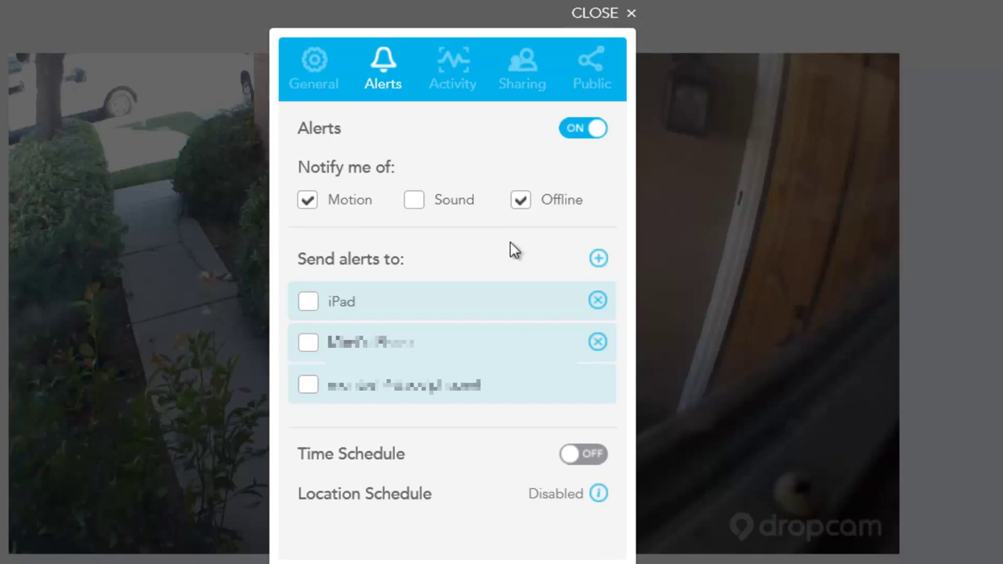
pyautogui.click(464, 78)
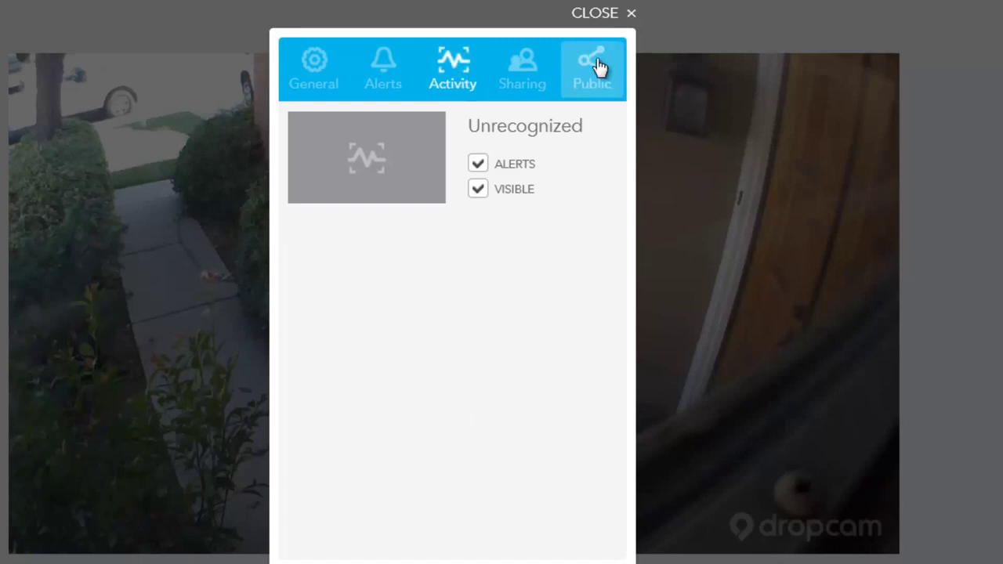
pyautogui.click(523, 70)
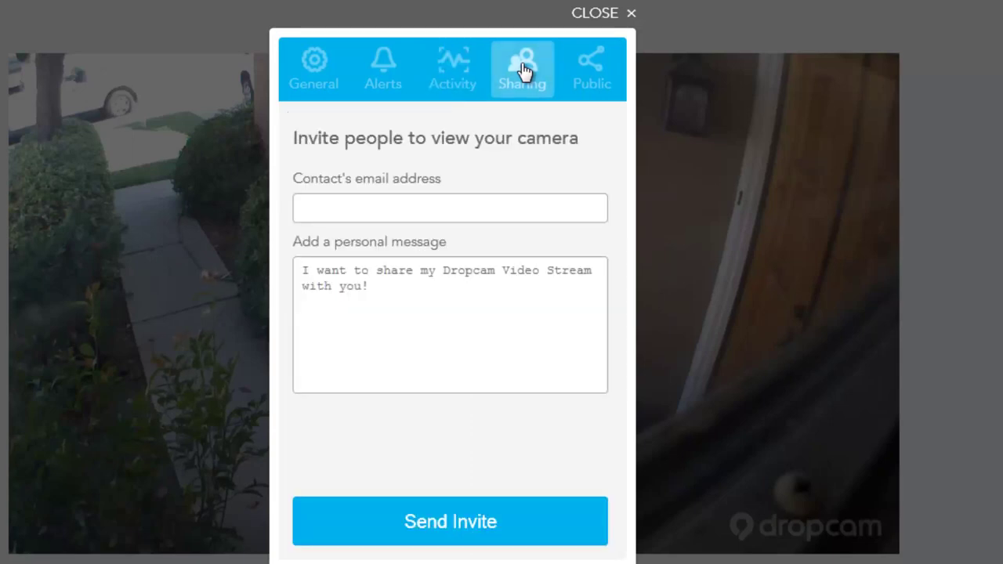
pyautogui.click(588, 73)
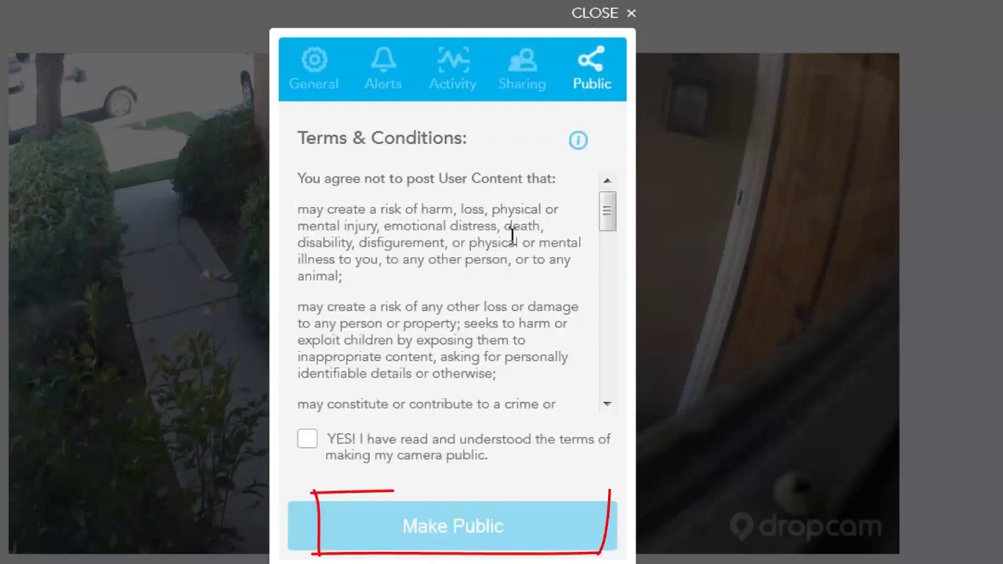
pyautogui.click(629, 25)
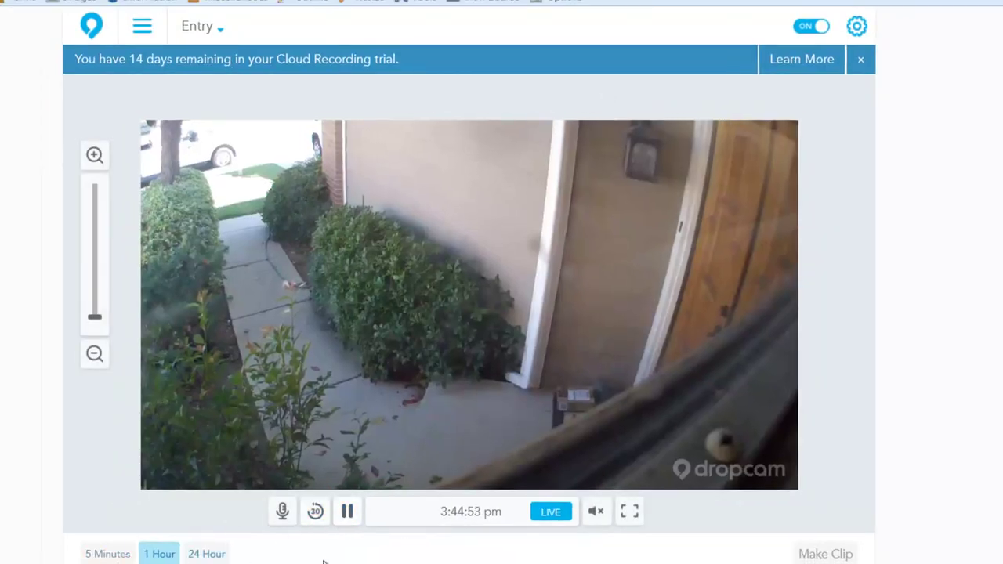
# Play today's recording from 3:41 PM on the timeline and the first Unrecognized event clip at 3:39 PM
pyautogui.scroll(-3, 586, 391)
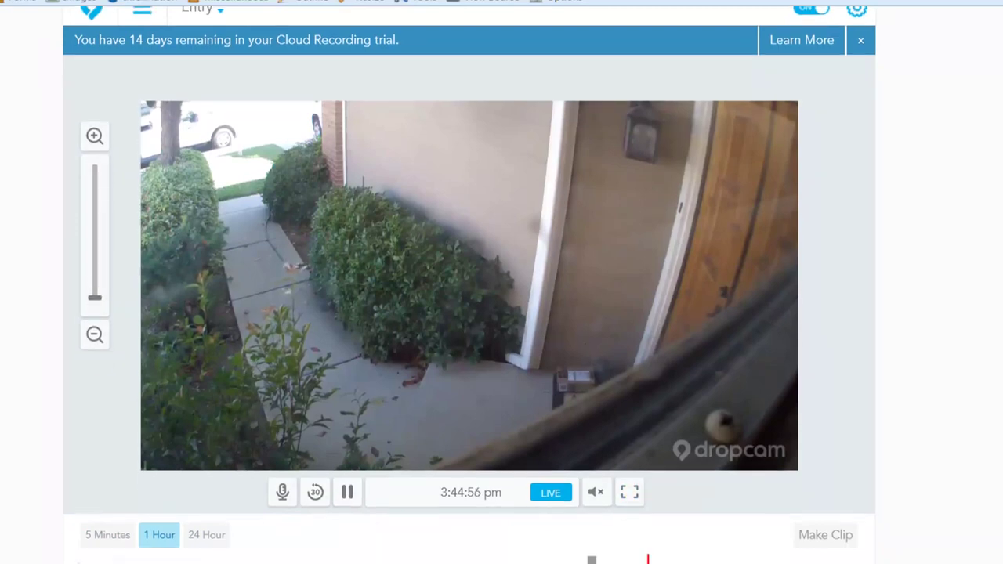
pyautogui.scroll(1, 471, 282)
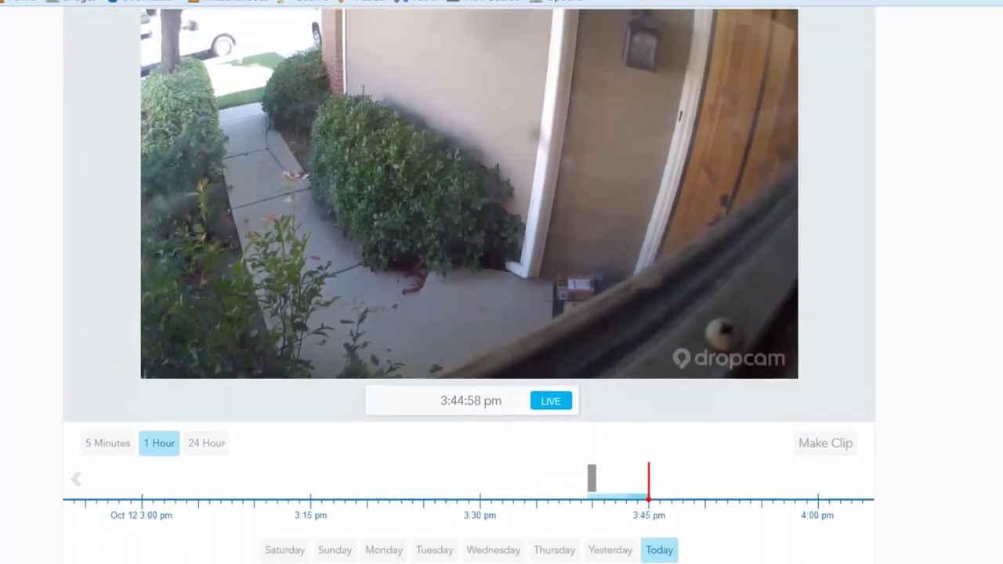
pyautogui.scroll(-1, 470, 282)
pyautogui.scroll(2, 470, 282)
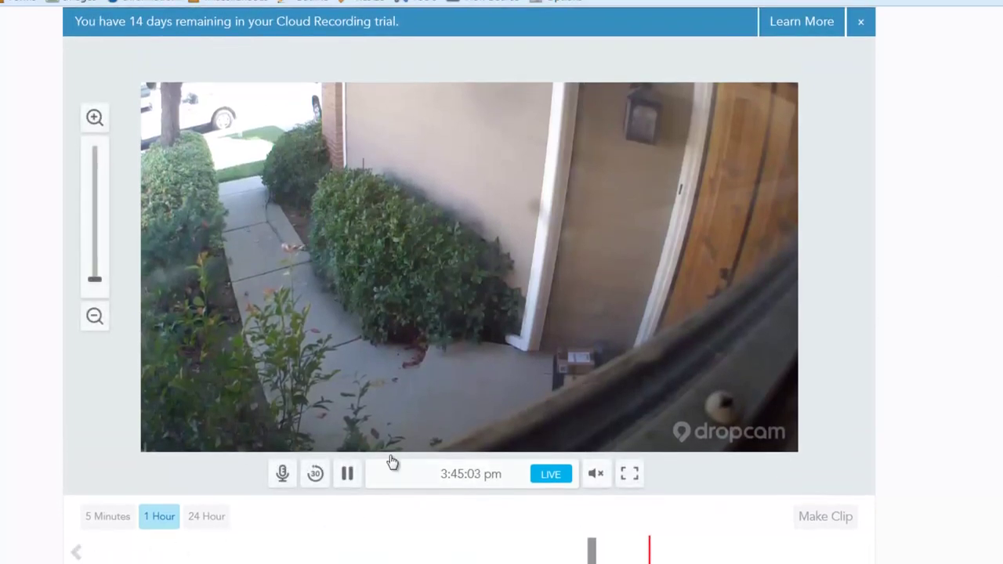
pyautogui.scroll(-3, 368, 470)
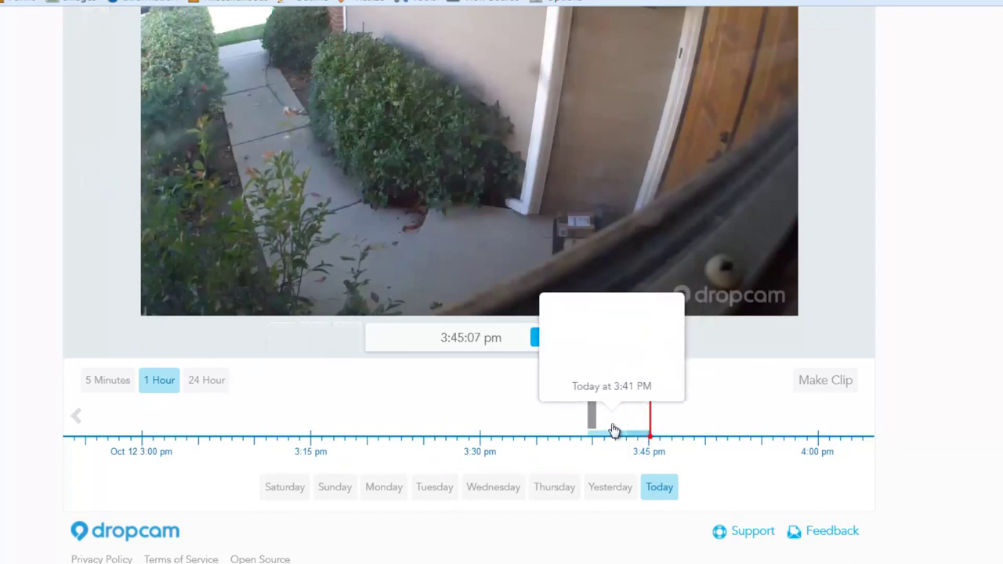
pyautogui.click(613, 430)
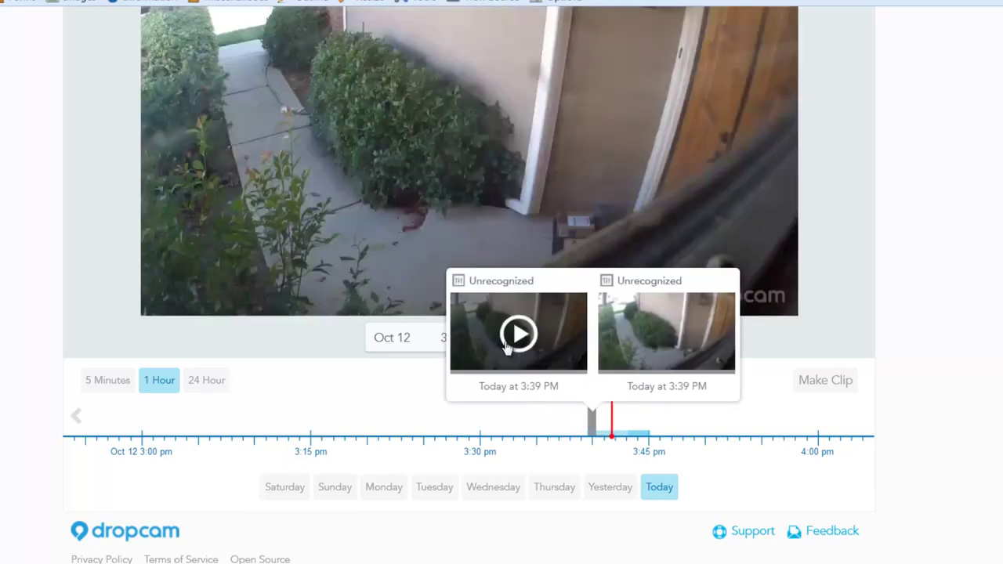
pyautogui.click(505, 347)
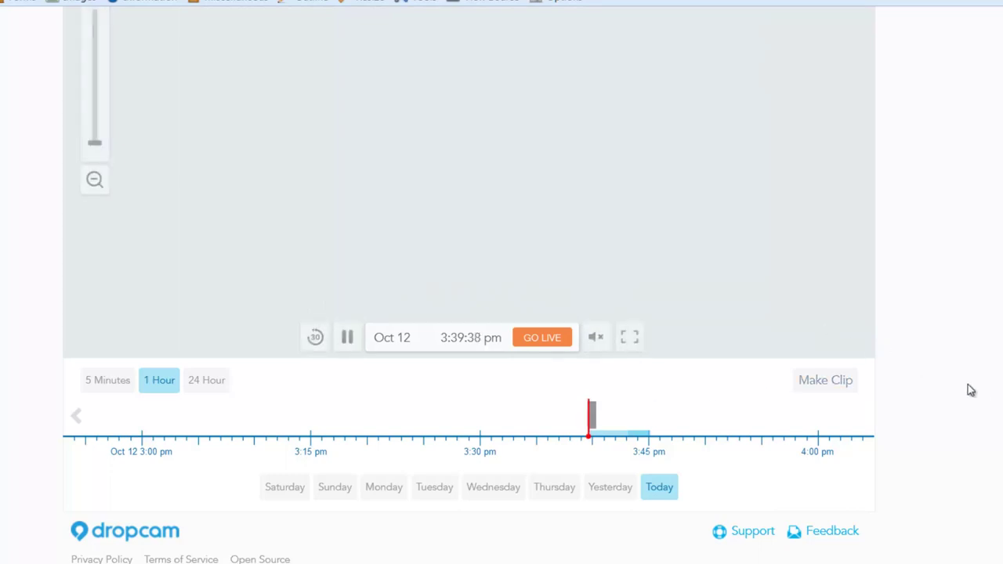
# Rewind the recorded footage by 30 seconds, twice
pyautogui.scroll(2, 980, 392)
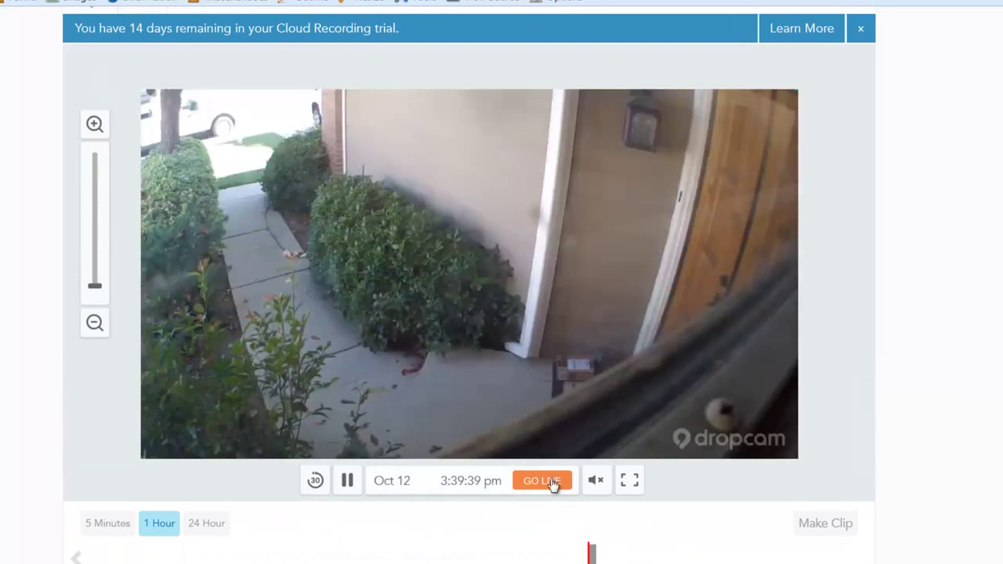
pyautogui.click(315, 486)
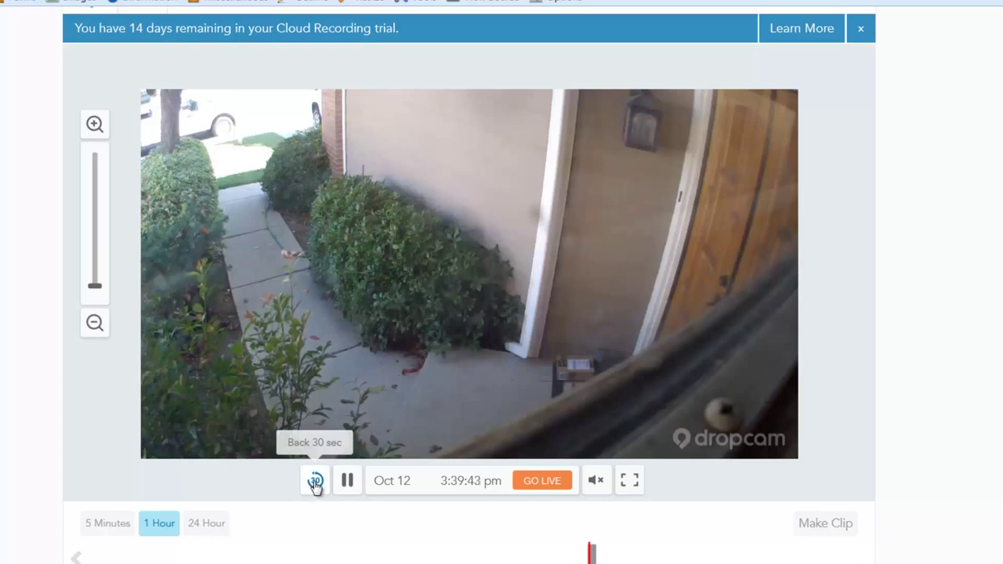
pyautogui.click(314, 486)
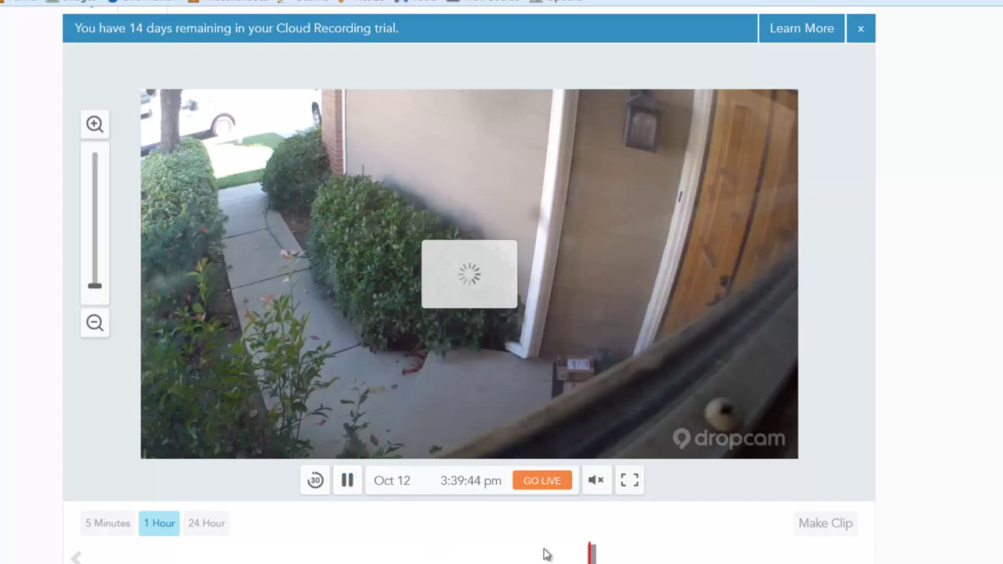
# Jump the playback to 3:40 PM and 3:41 PM on the timeline, and return to the live stream
pyautogui.scroll(-2, 596, 541)
pyautogui.scroll(-1, 613, 522)
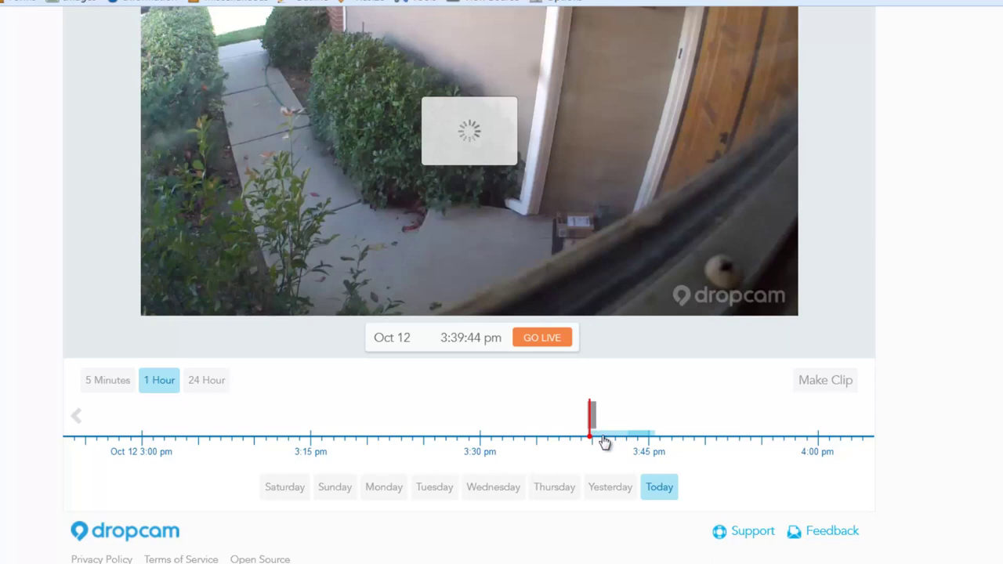
pyautogui.click(602, 440)
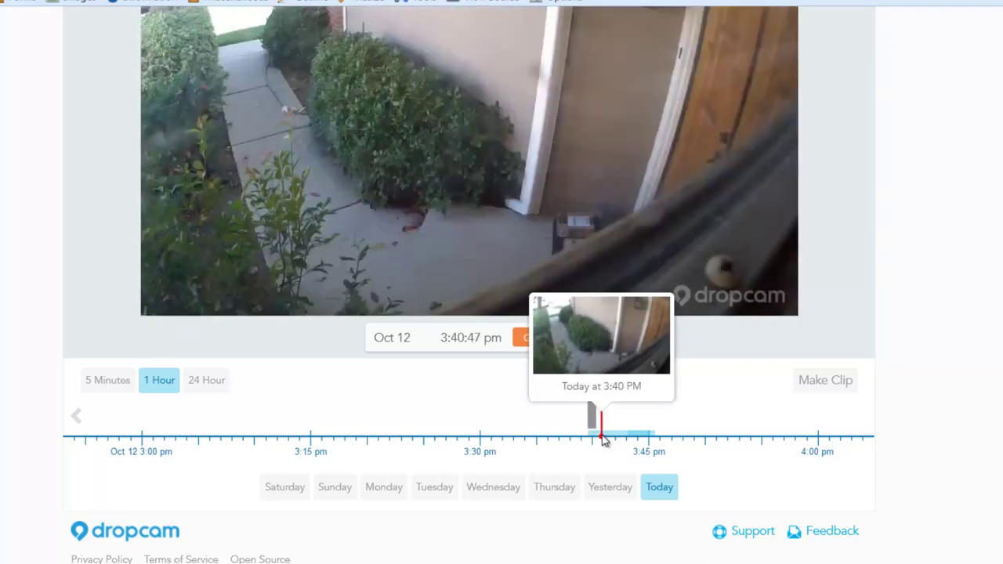
pyautogui.click(610, 439)
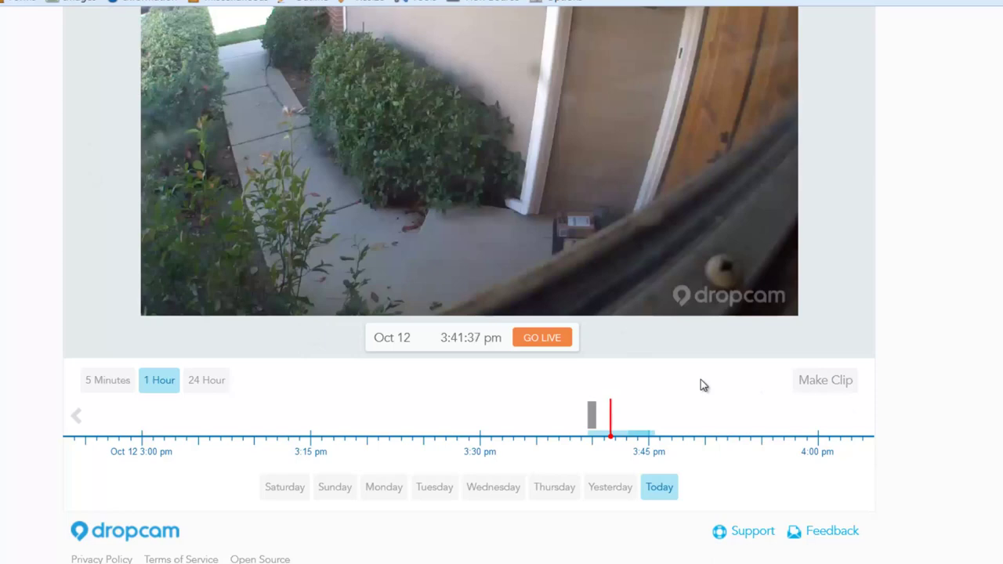
pyautogui.click(549, 337)
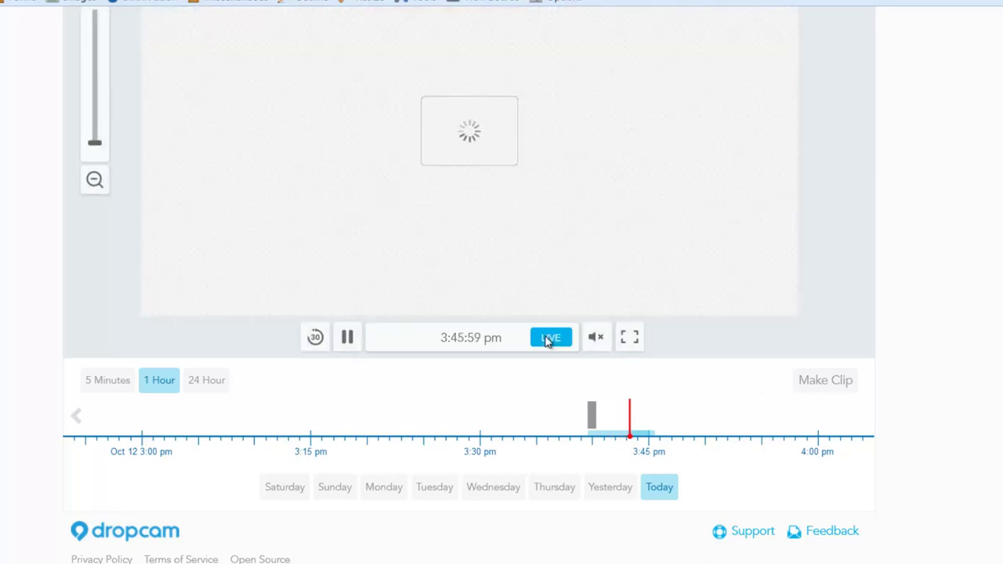